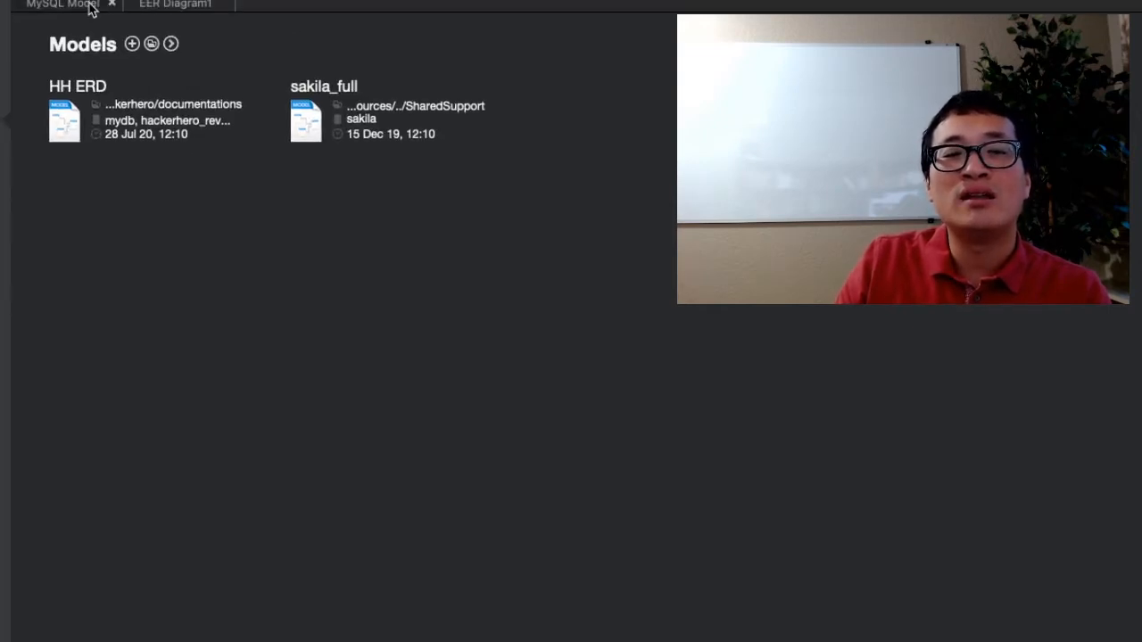
- Open the Local instance 3306 connection from the MySQL Connections list on the home screen
click(90, 7)
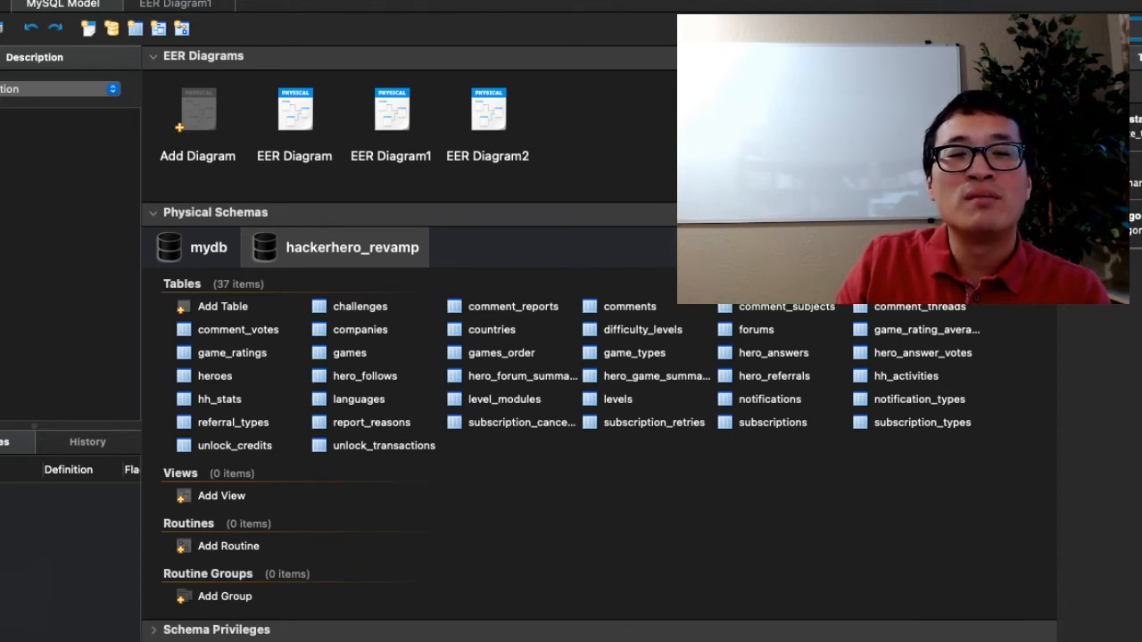
click(3, 4)
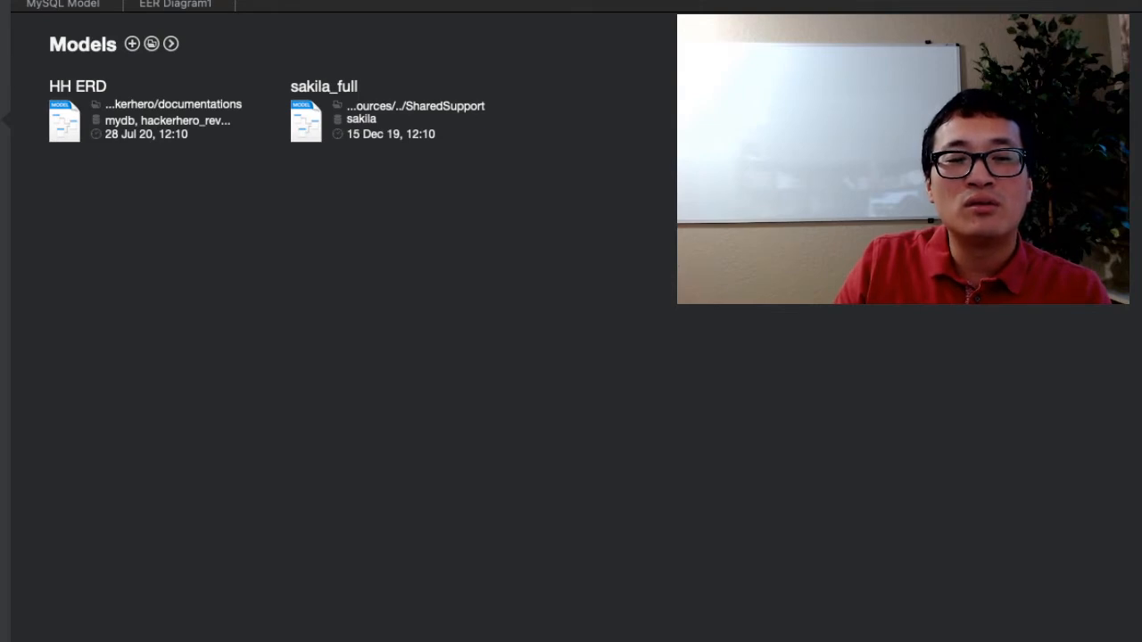
click(4, 56)
click(157, 444)
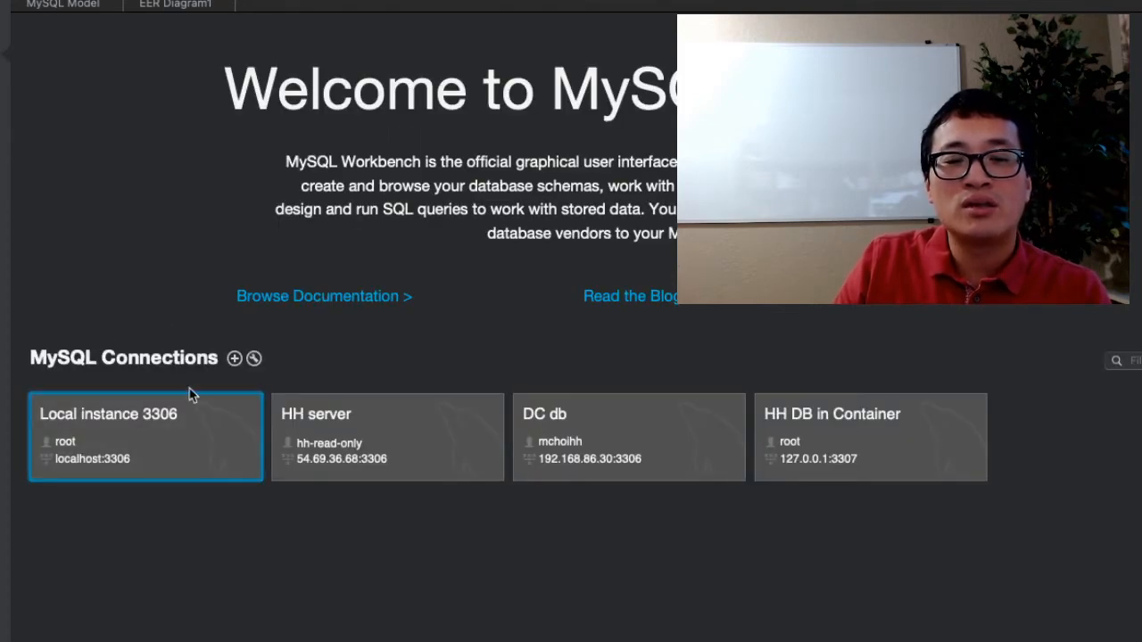
click(189, 424)
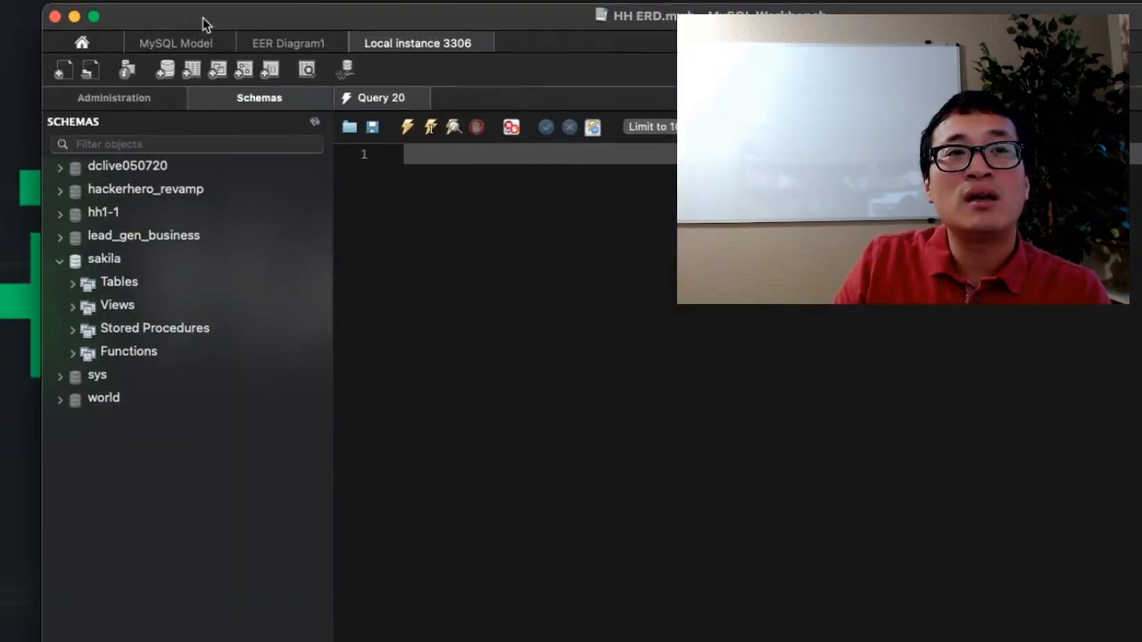
drag(204, 19, 162, 50)
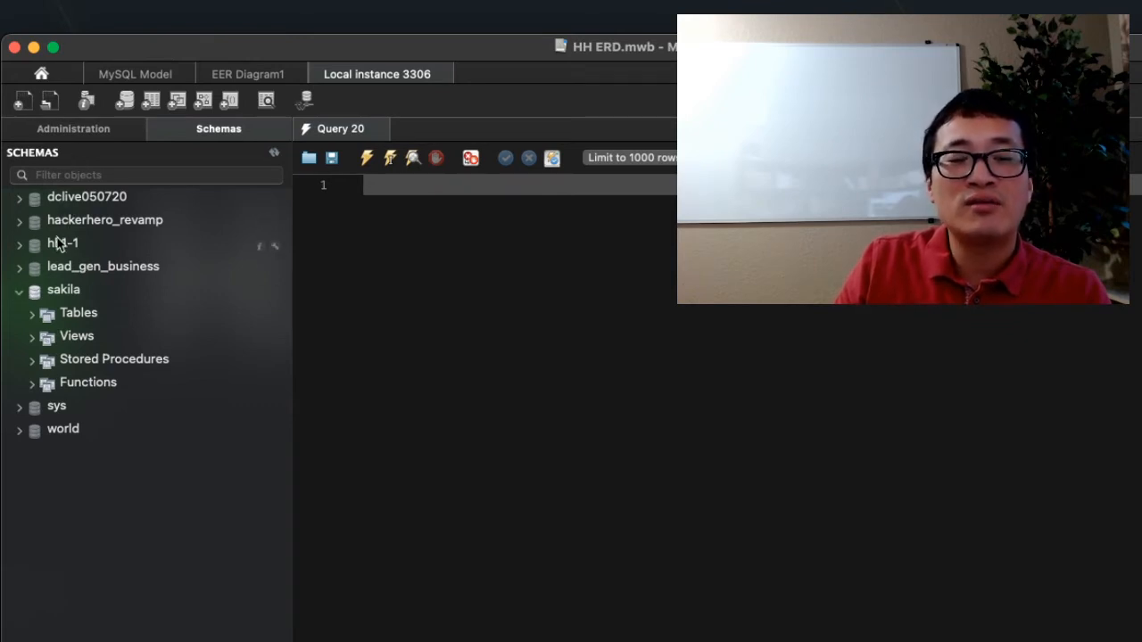
- Expand the Tables group of the sakila schema to list its tables
click(61, 297)
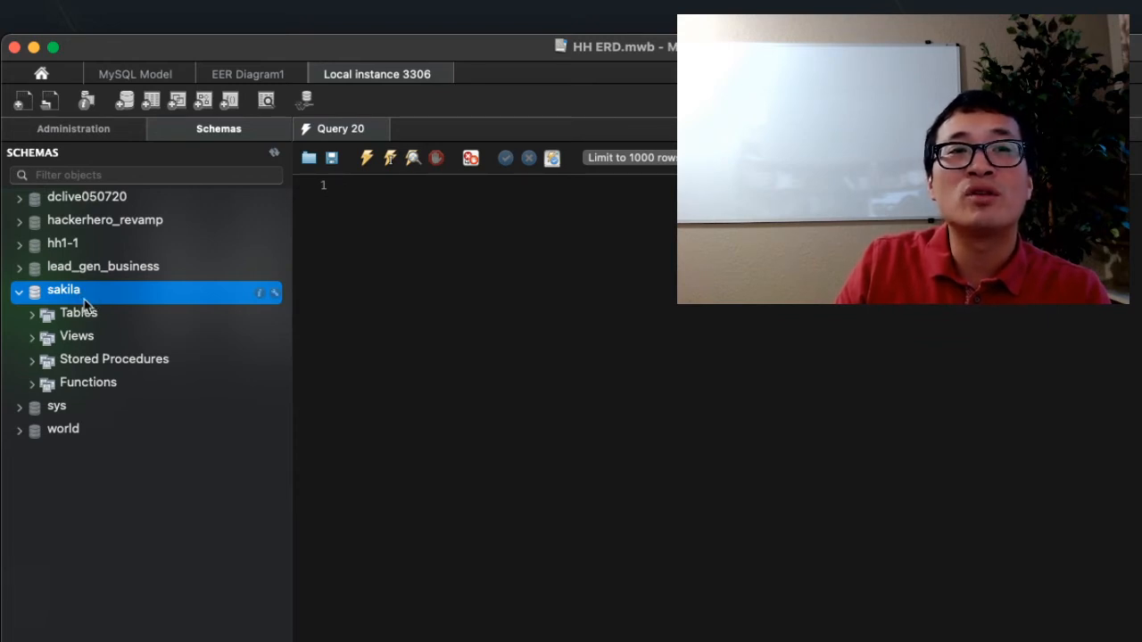
click(21, 432)
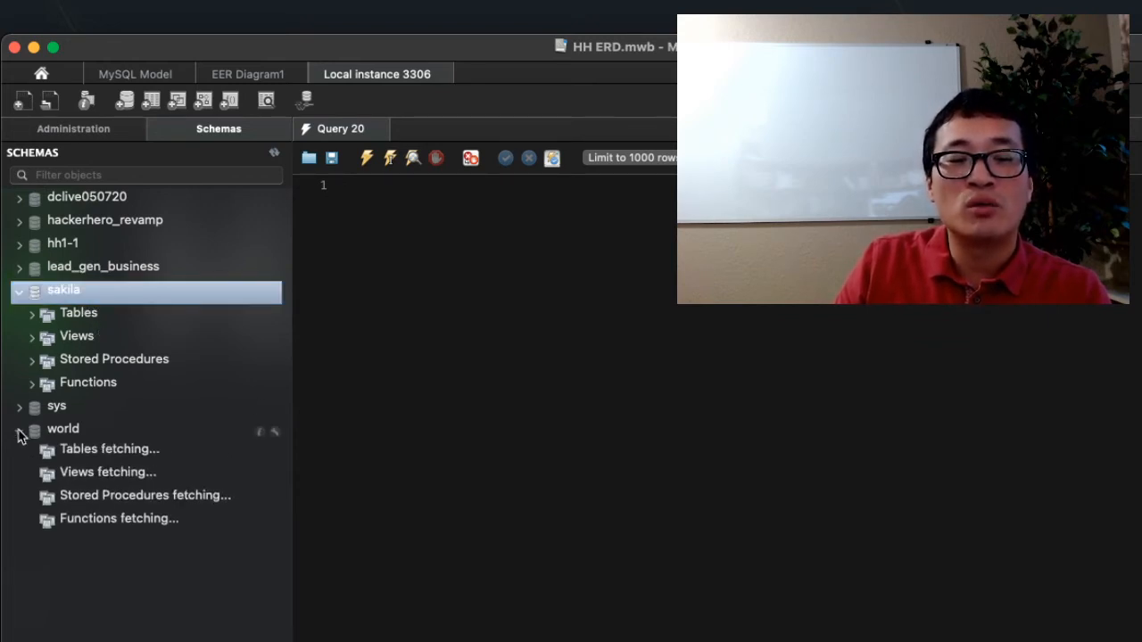
click(32, 316)
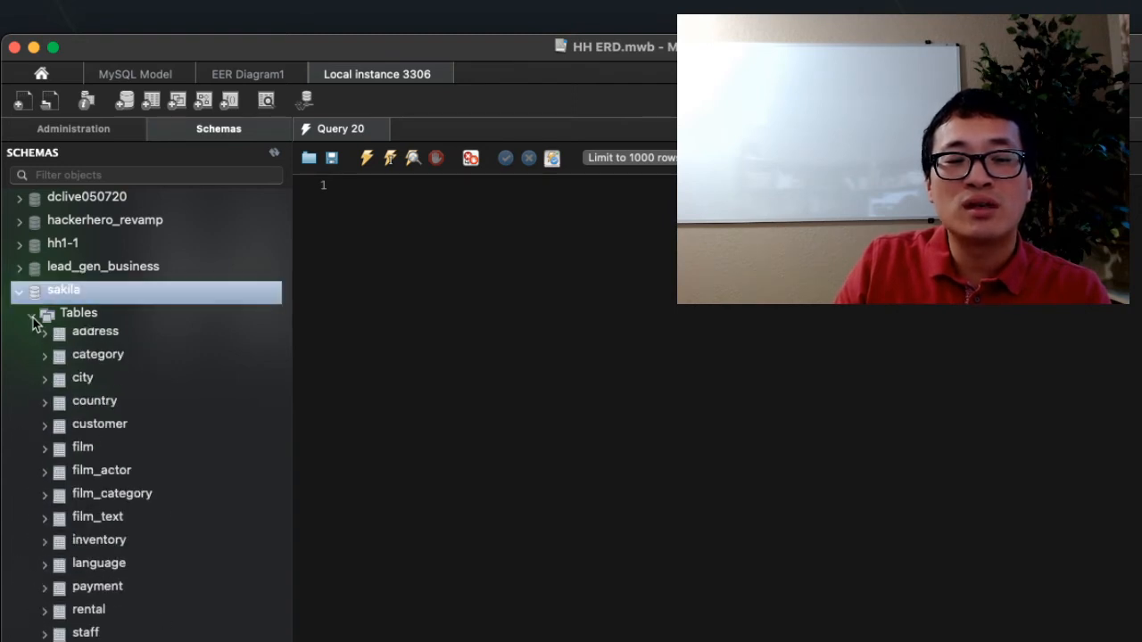
click(79, 316)
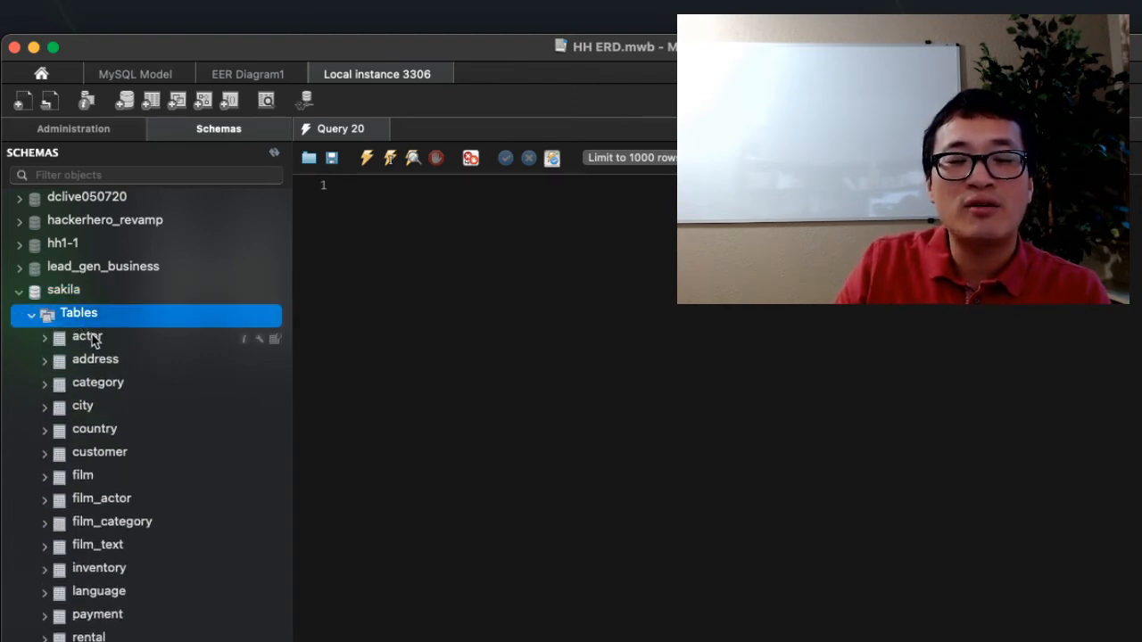
- Query the rows of the sakila actor table with the 1000-row limit
click(88, 339)
right_click(89, 342)
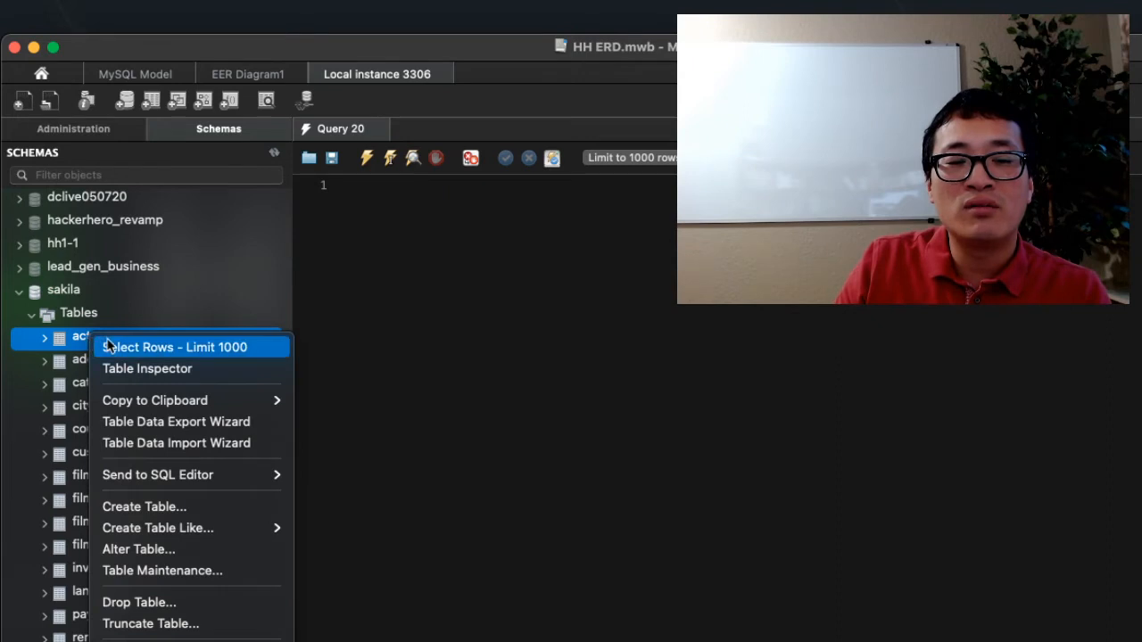
click(134, 348)
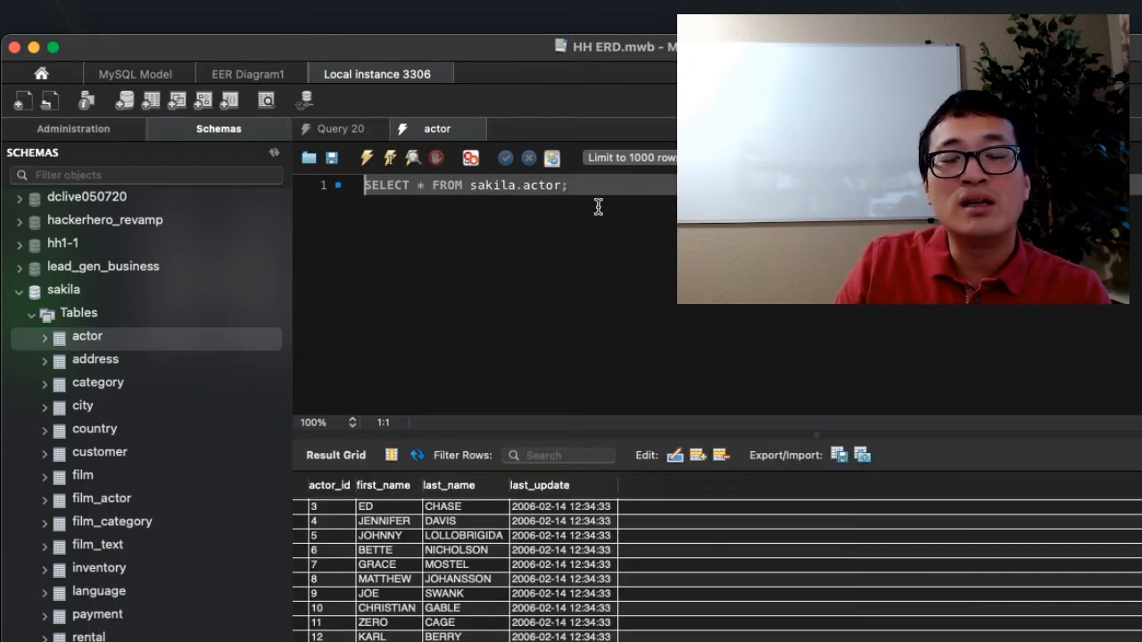
- Examine the generated SELECT query for the actor table, its result rows and its entry in the action output
drag(589, 187, 371, 191)
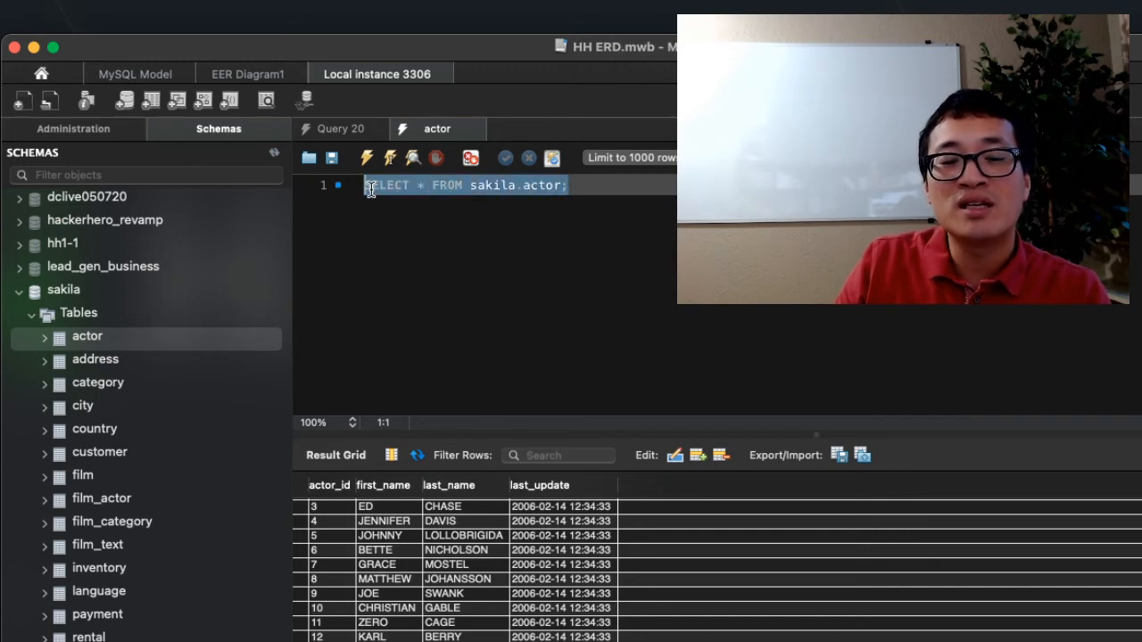
click(487, 188)
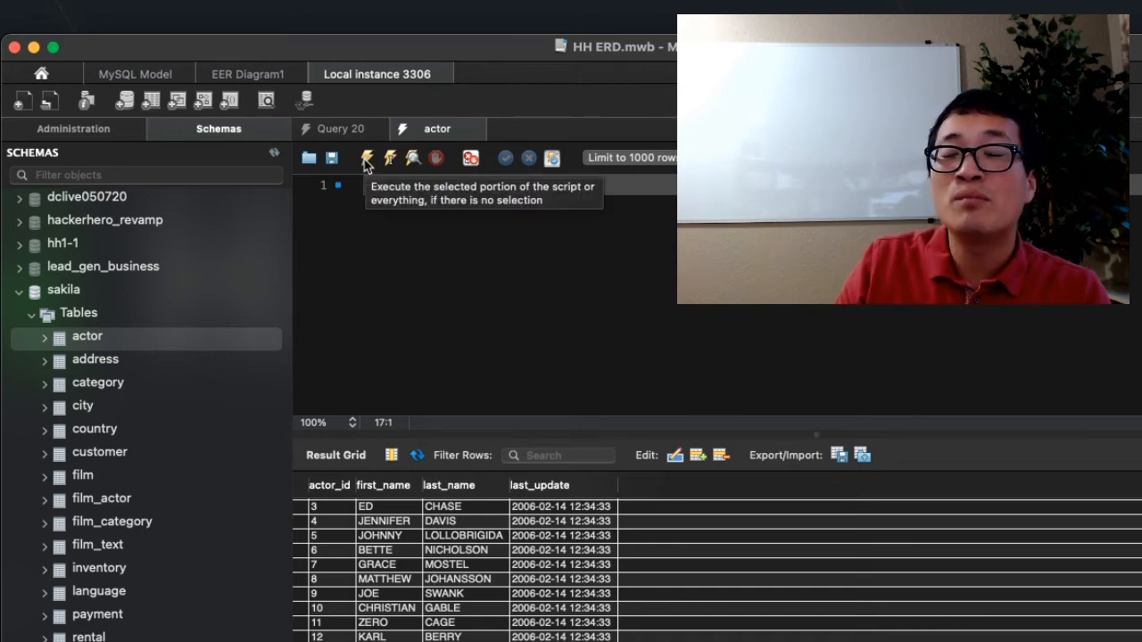
drag(427, 187, 637, 187)
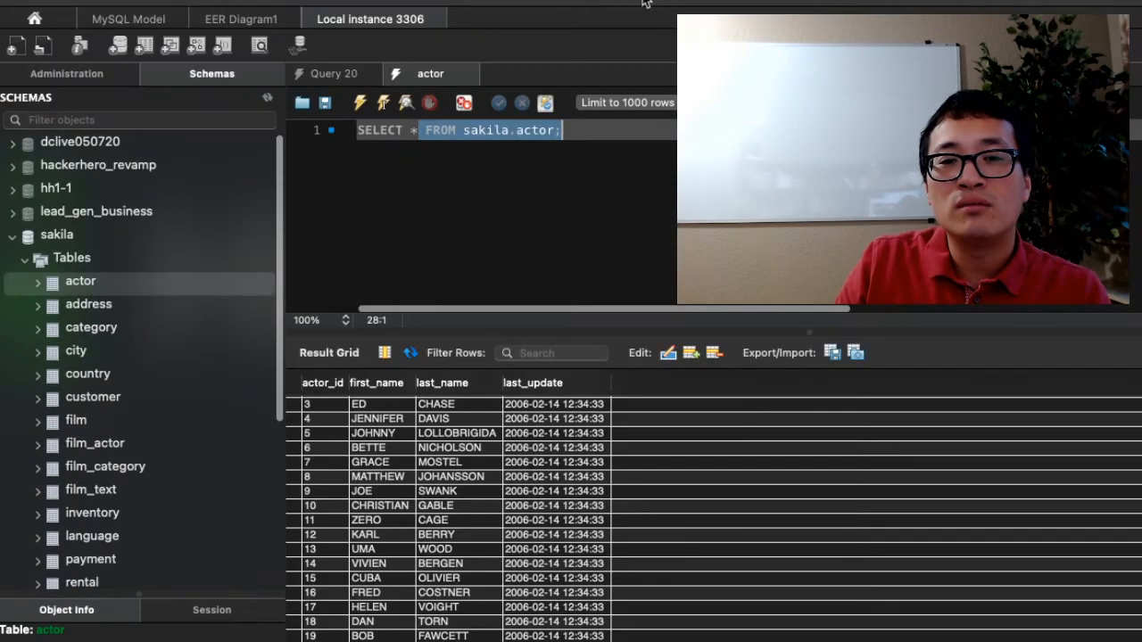
scroll(634, 585, down, 5)
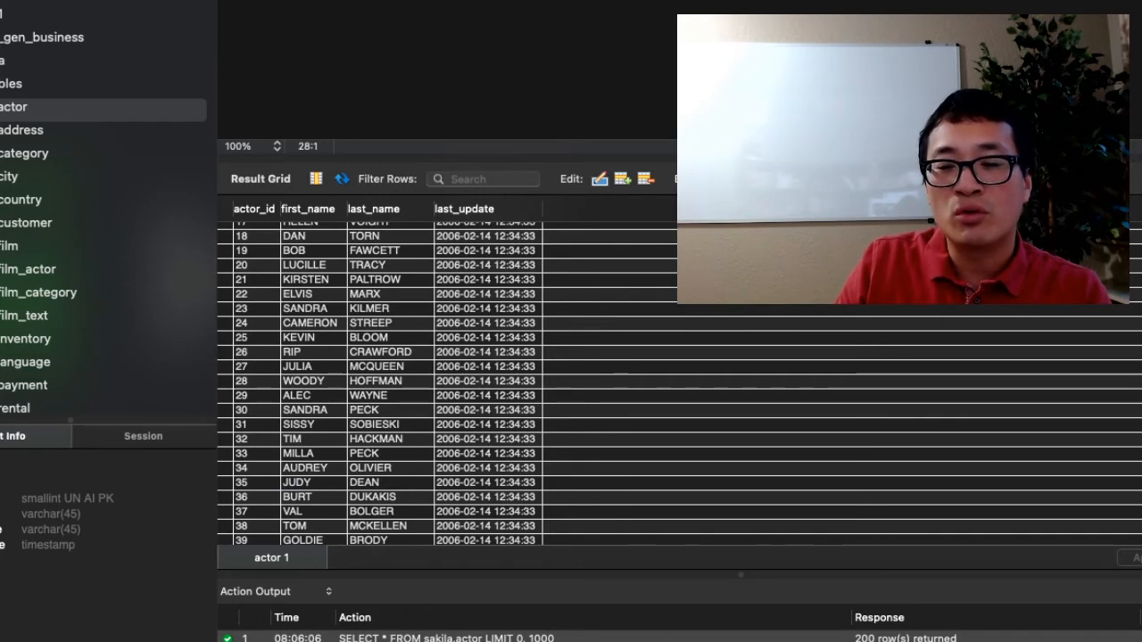
click(446, 638)
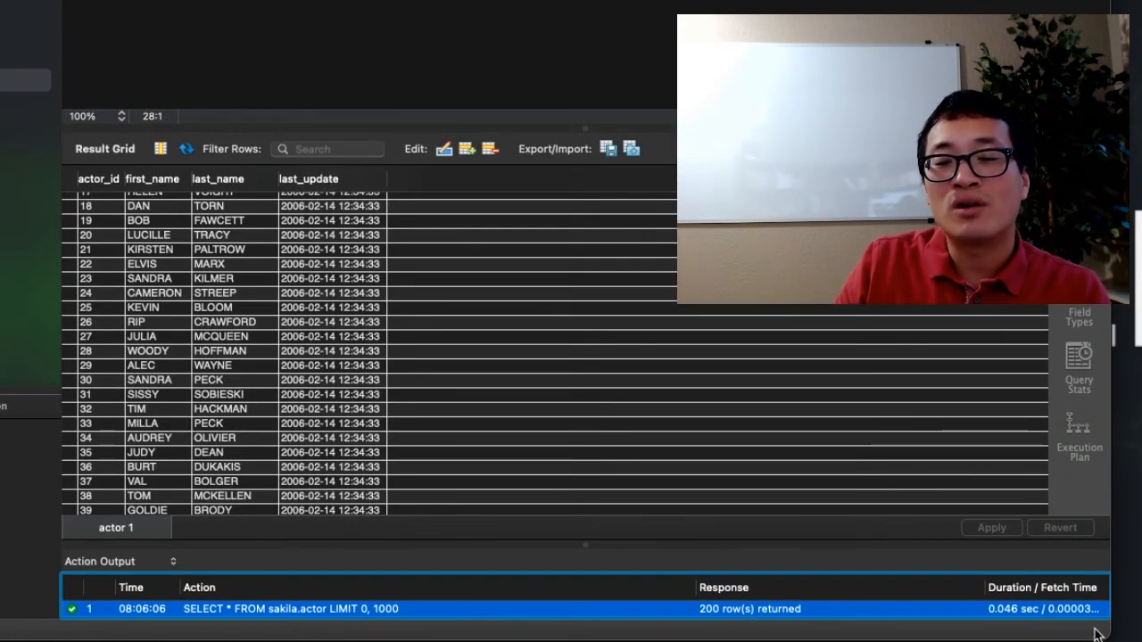
drag(1095, 633, 1141, 641)
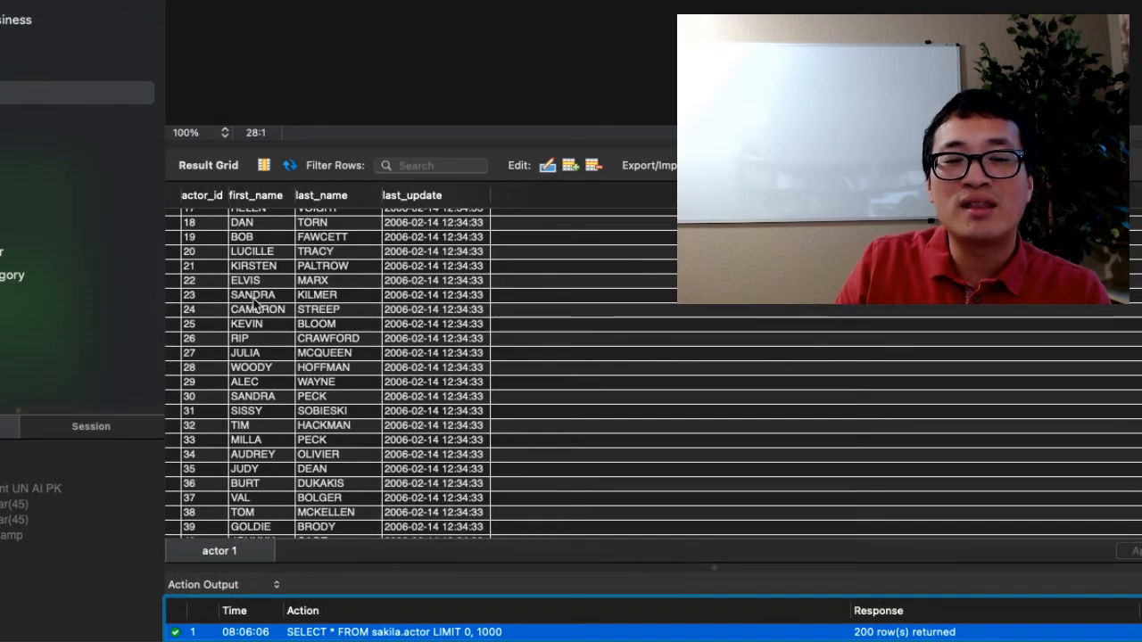
- Change first_name to jjjj in the row with actor_id 23 and submit the edit for script review
click(253, 298)
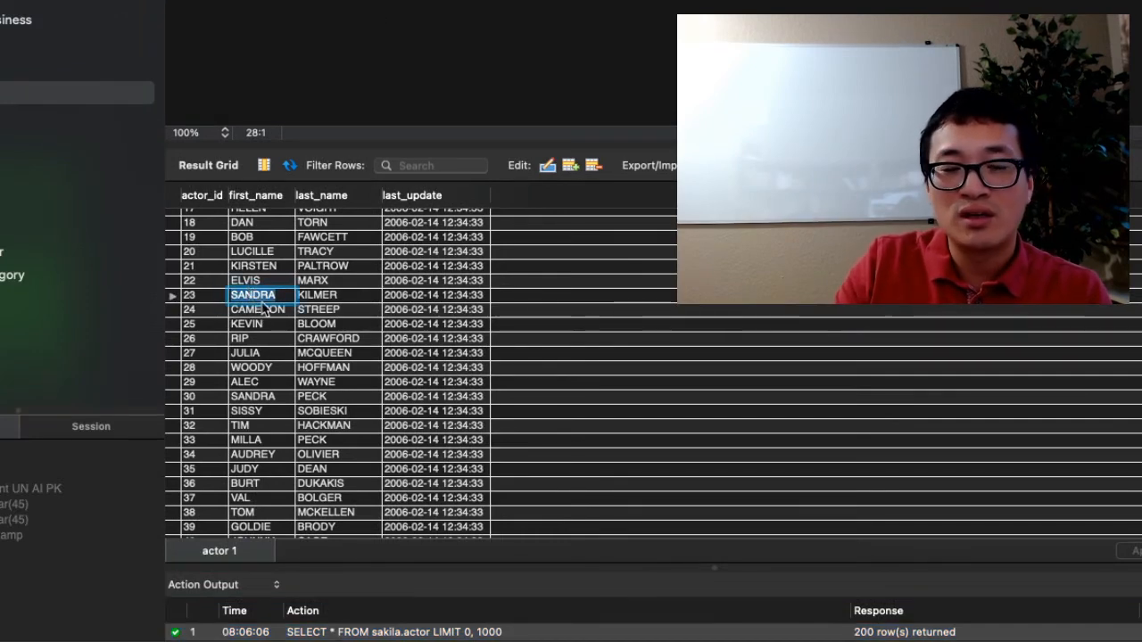
text(jjjj)
key(Return)
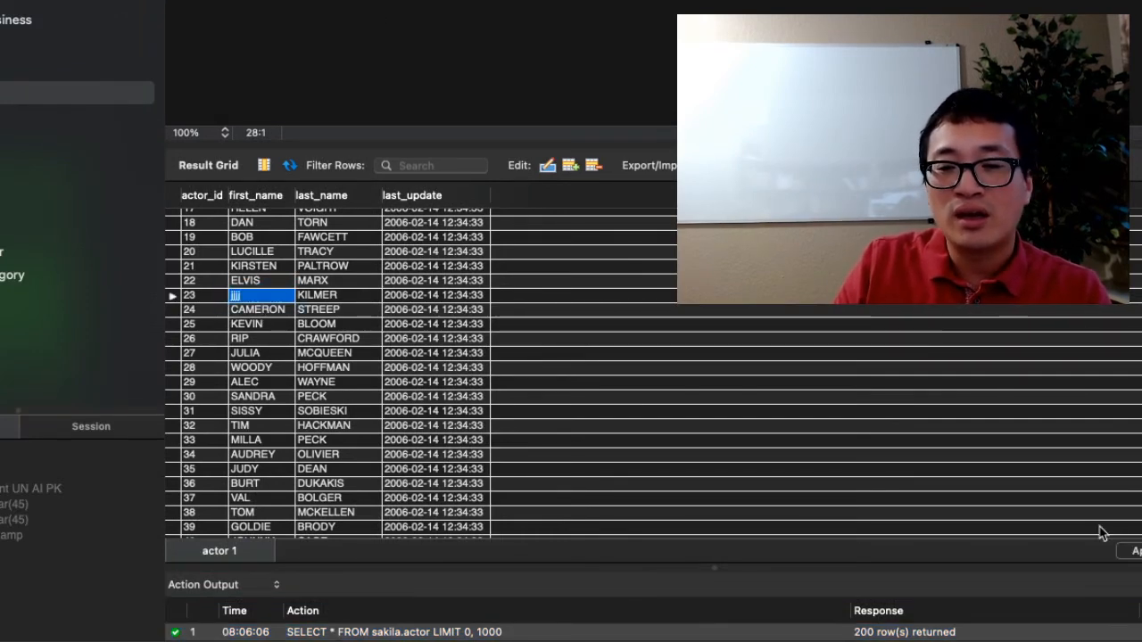
click(1137, 553)
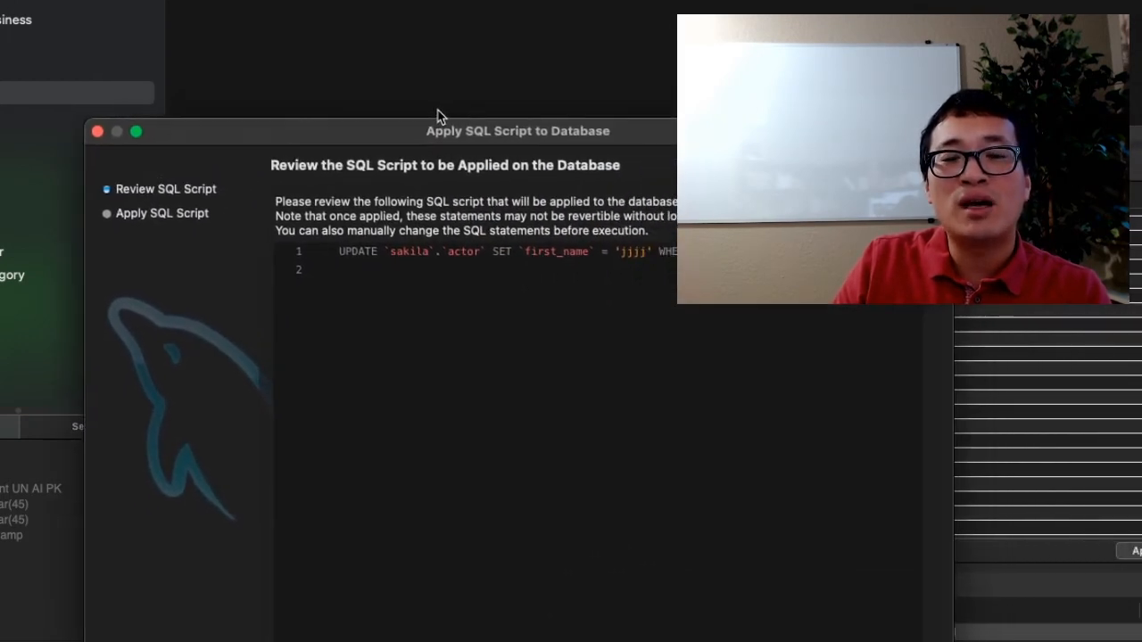
- Review the UPDATE script generated for the first_name edit and close the review without applying it
drag(437, 115, 292, 114)
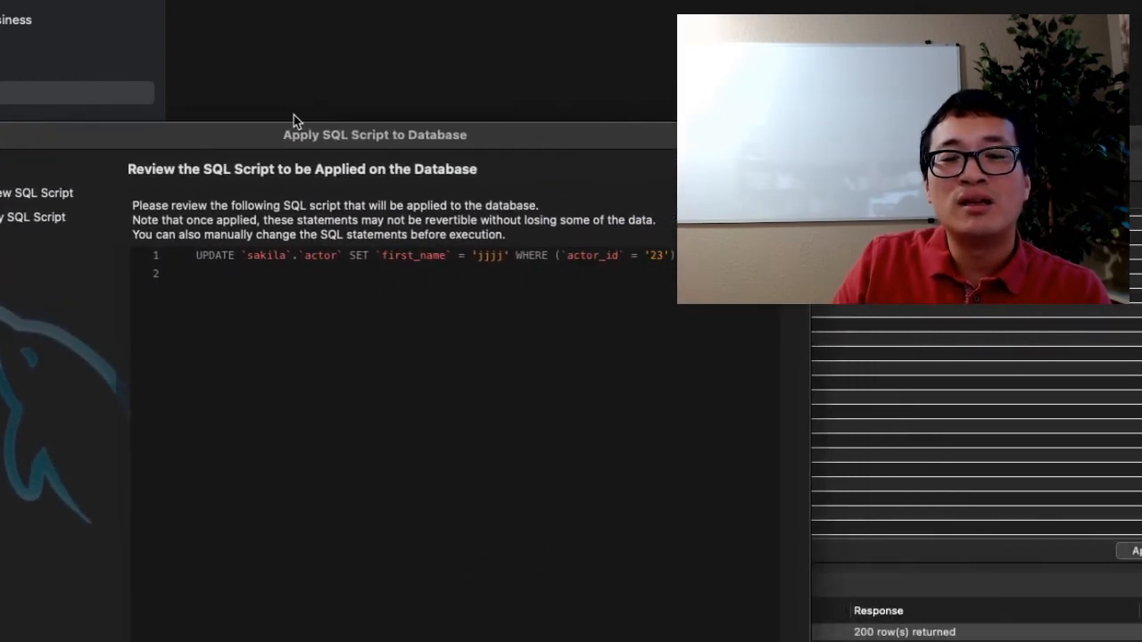
click(437, 256)
drag(677, 256, 116, 259)
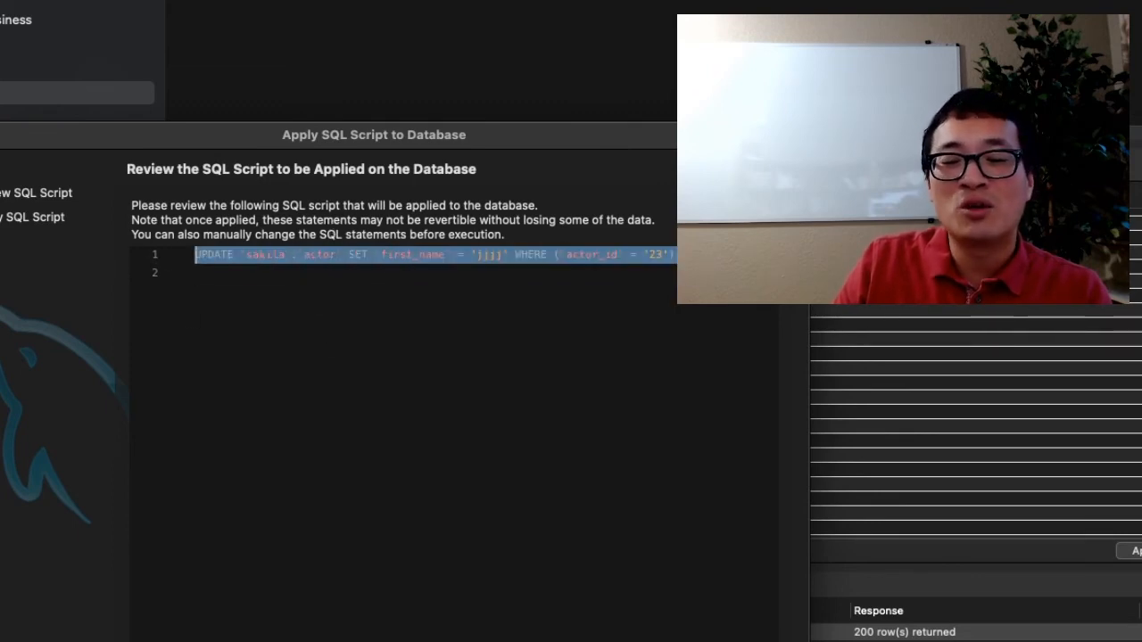
click(0, 136)
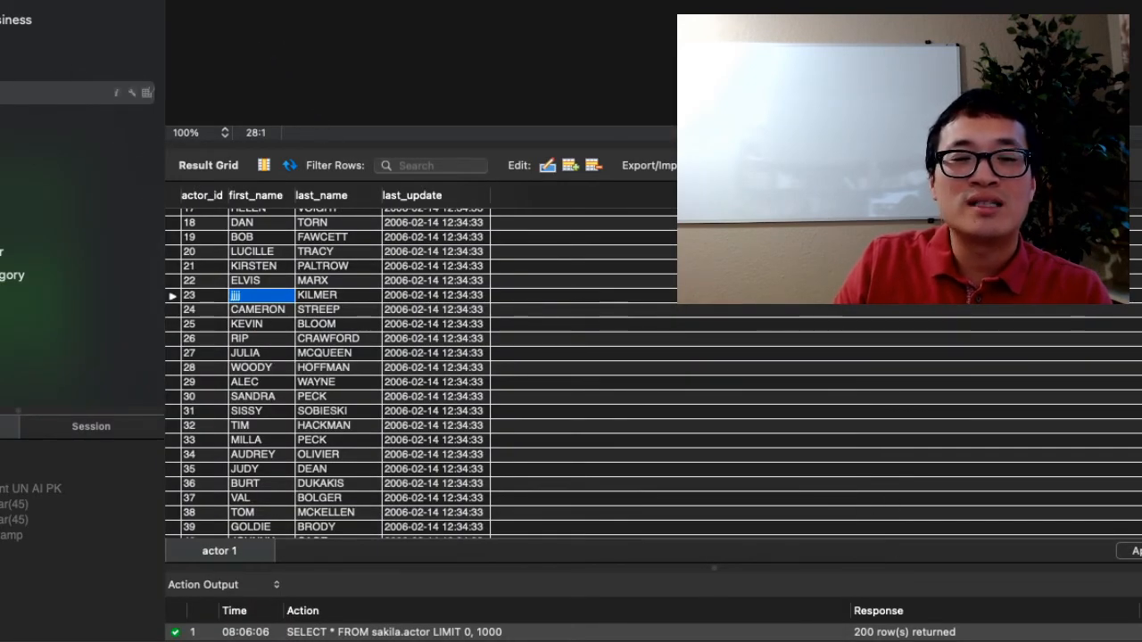
- Reload the actor table's rows with the 1000-row limit, discarding the unapplied edit
right_click(36, 93)
click(4, 105)
right_click(3, 91)
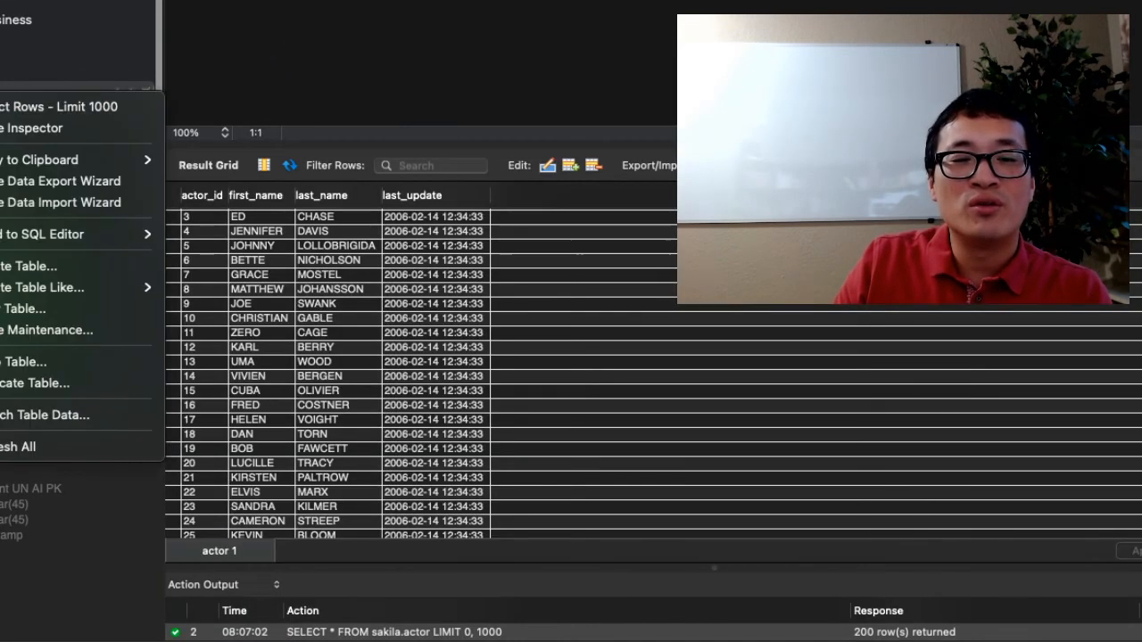
click(348, 38)
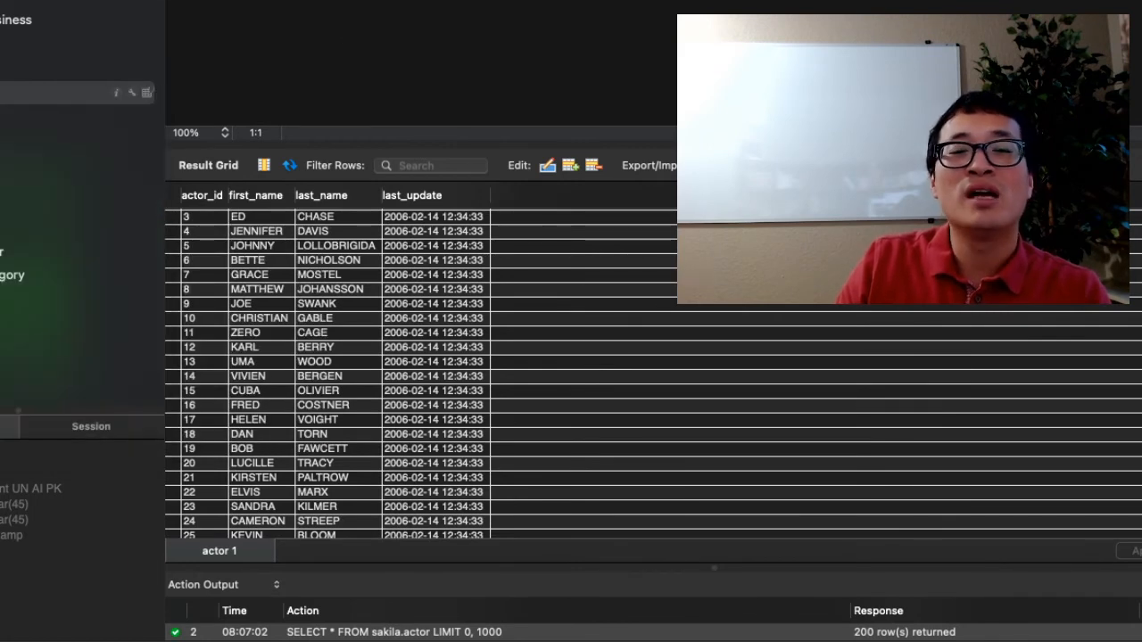